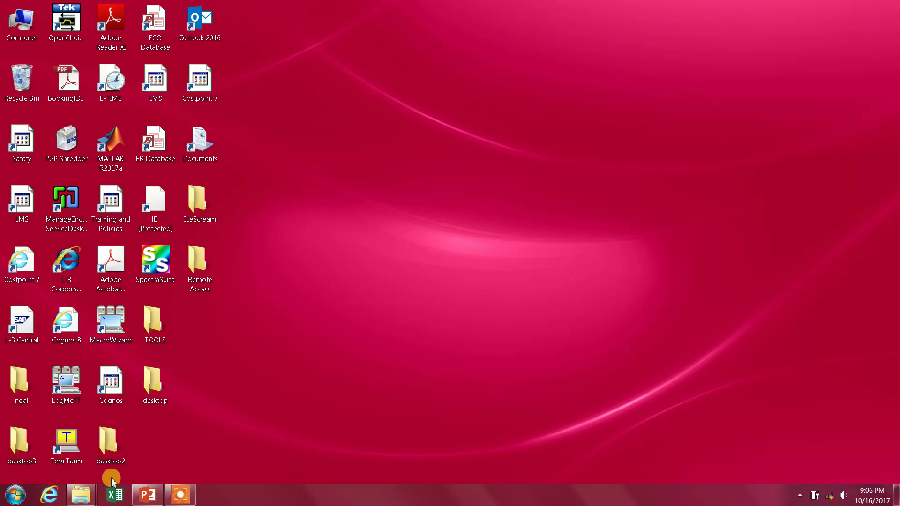
Step: Open Computer from the Start menu and show the contents of Local Disk (C:)
left_click(17, 498)
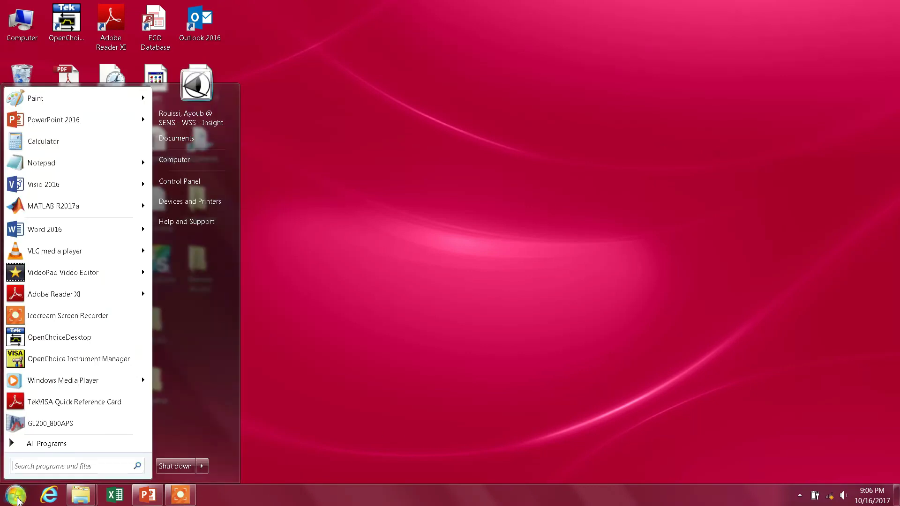
left_click(215, 158)
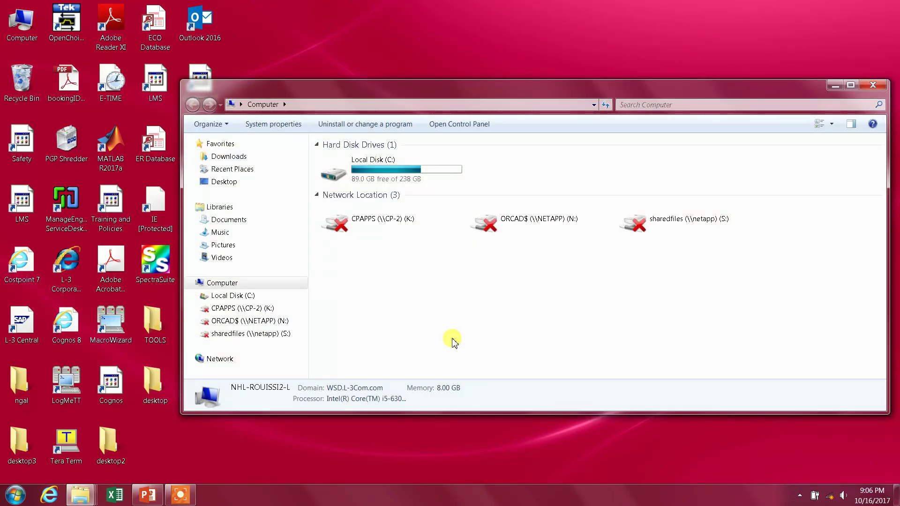
mouse_move(222, 282)
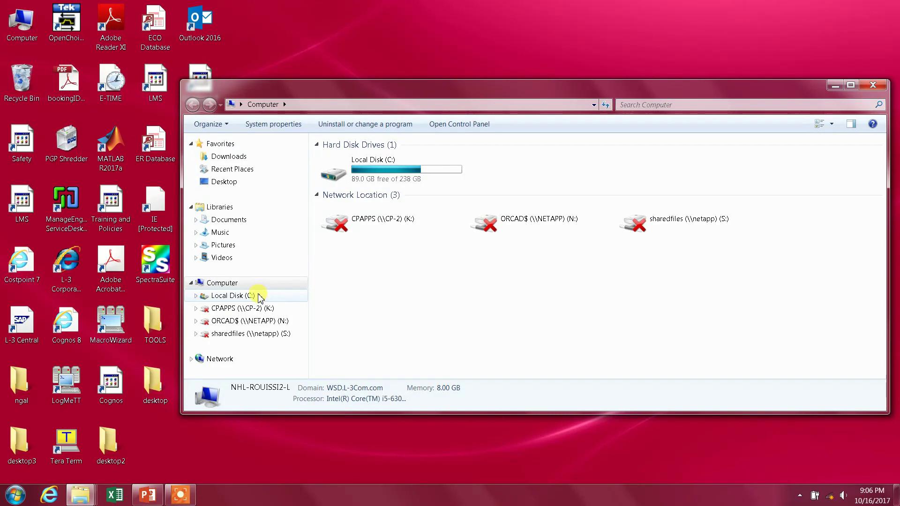
left_click(261, 298)
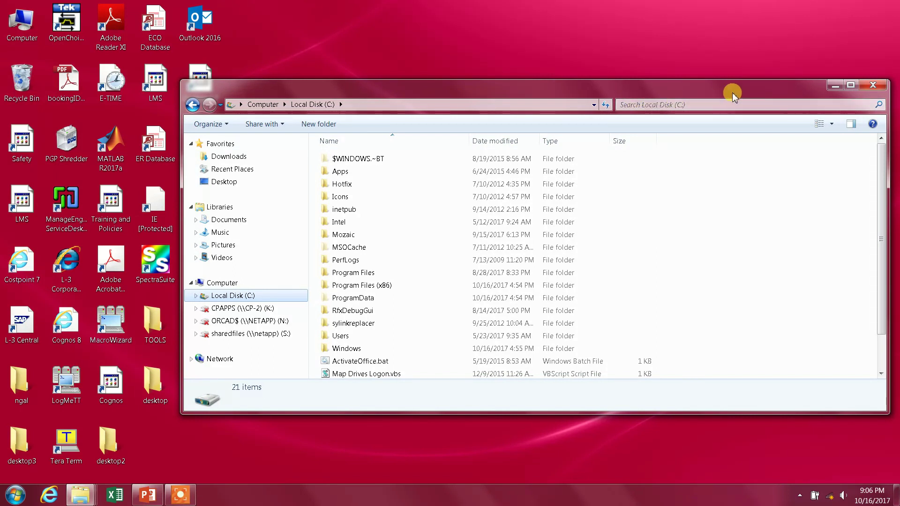
Step: Search Local Disk (C:) for 'kind: picture' and scroll through the image results
left_click(724, 104)
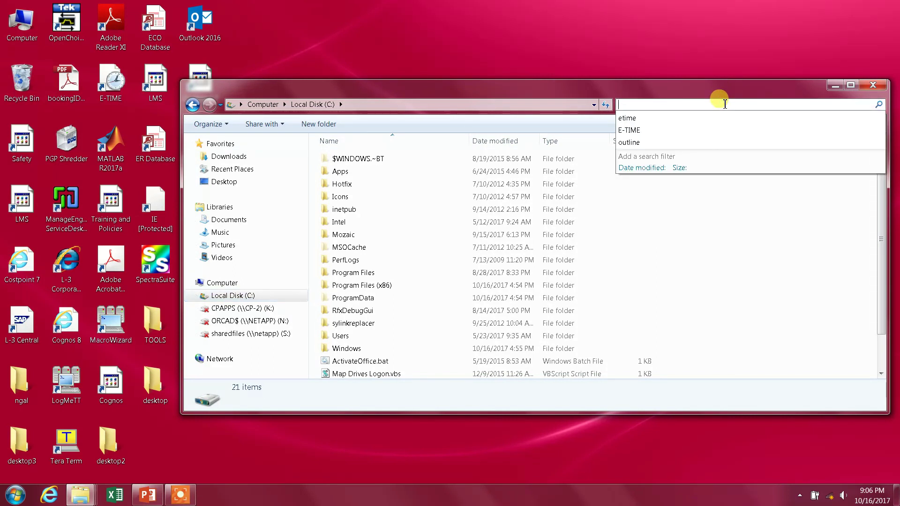
type("kind:")
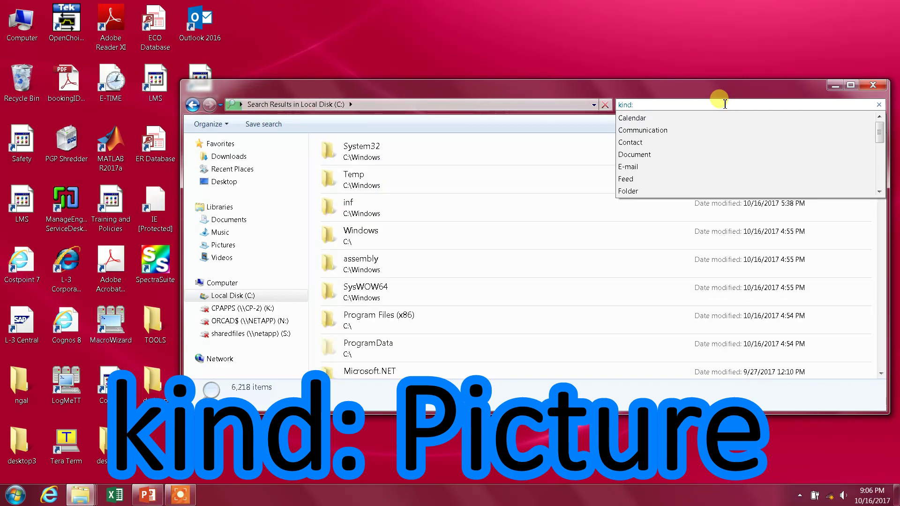
type(" picture")
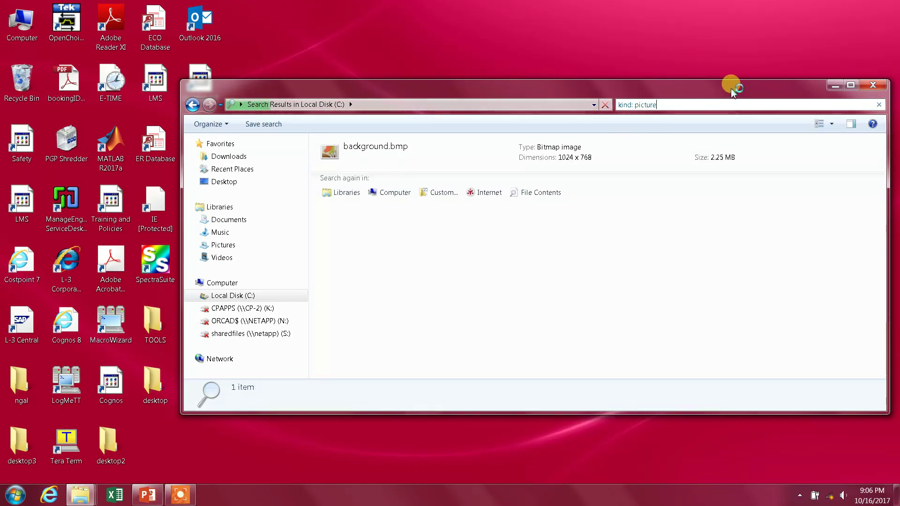
left_click_drag(730, 87, 618, 86)
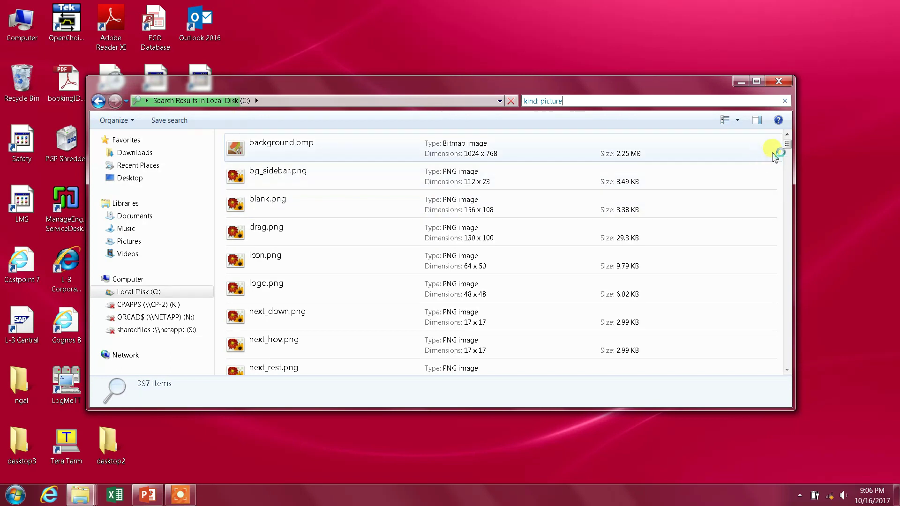
left_click_drag(791, 148, 787, 232)
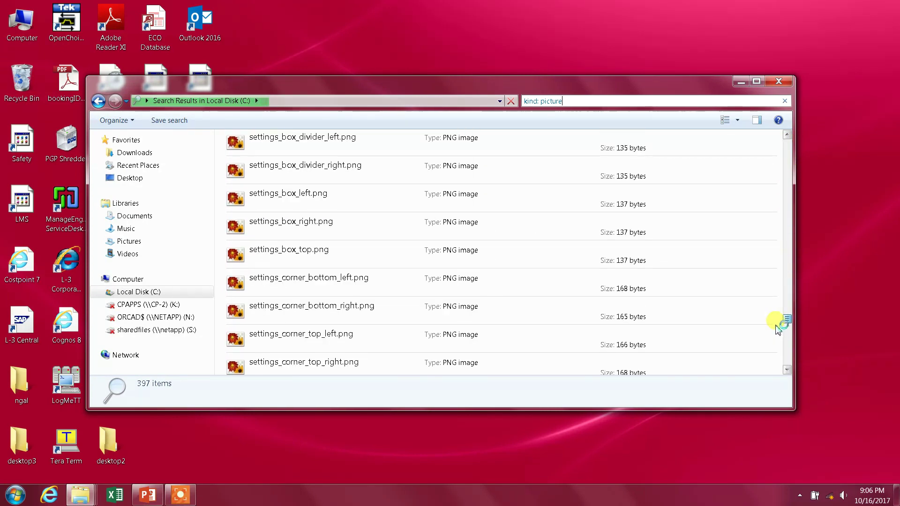
mouse_move(787, 232)
left_mouse_down()
mouse_move(778, 328)
mouse_move(796, 133)
left_mouse_up()
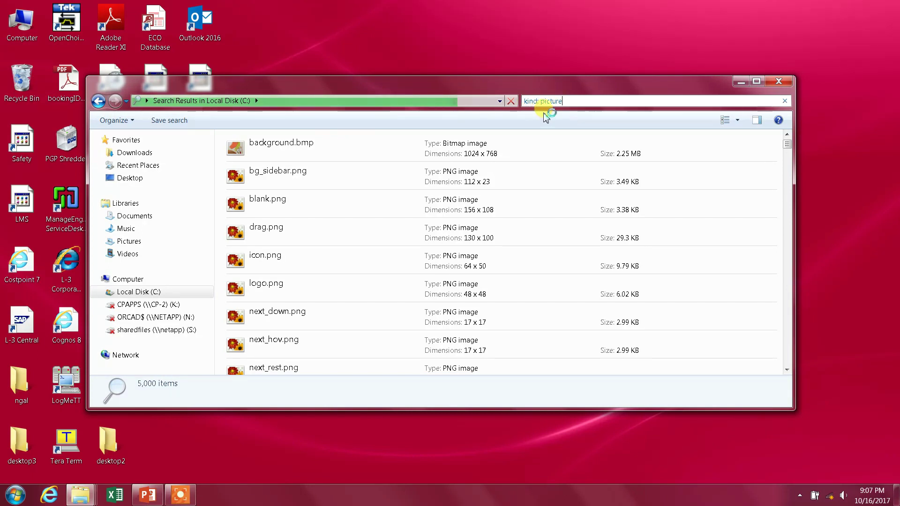
Step: Append 'datetaken:' to the kind: picture search query to bring up the date picker
left_click(784, 101)
left_click(588, 114)
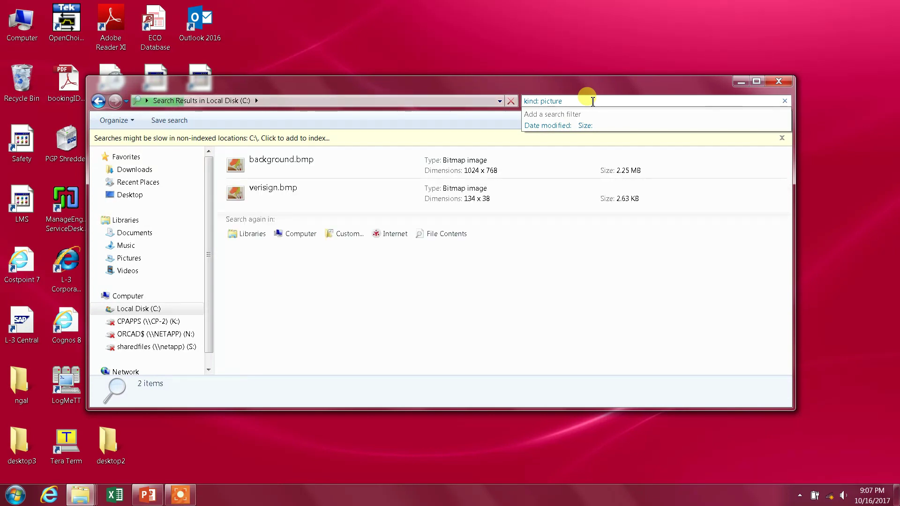
type("datetaken")
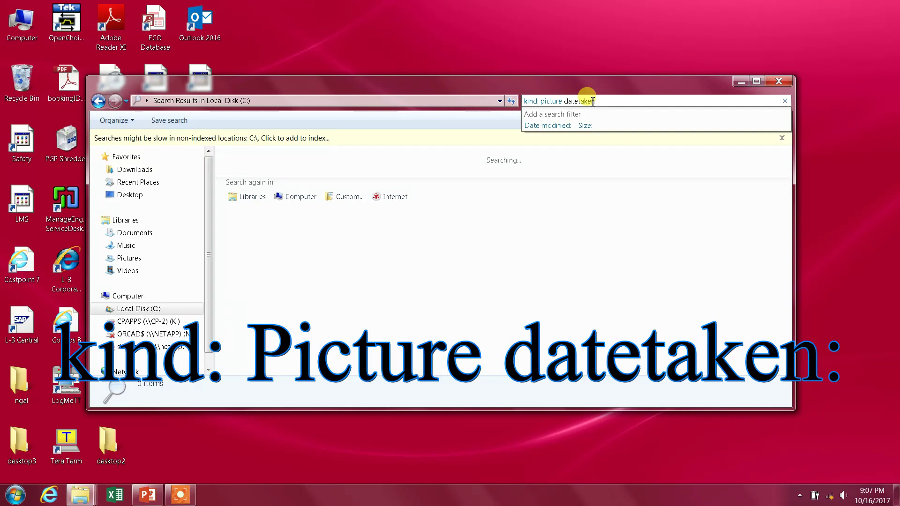
type(":")
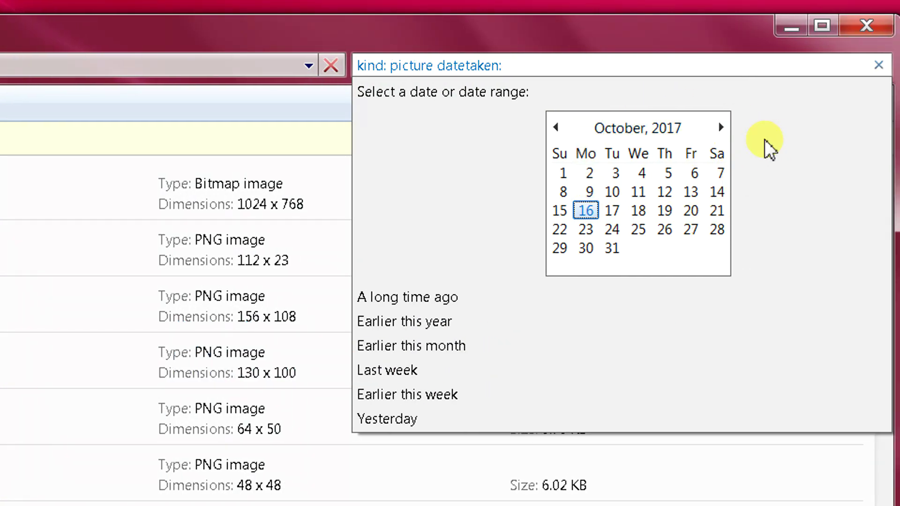
Step: Set the date-taken start to 1 January 2017 in the calendar
left_click(559, 127)
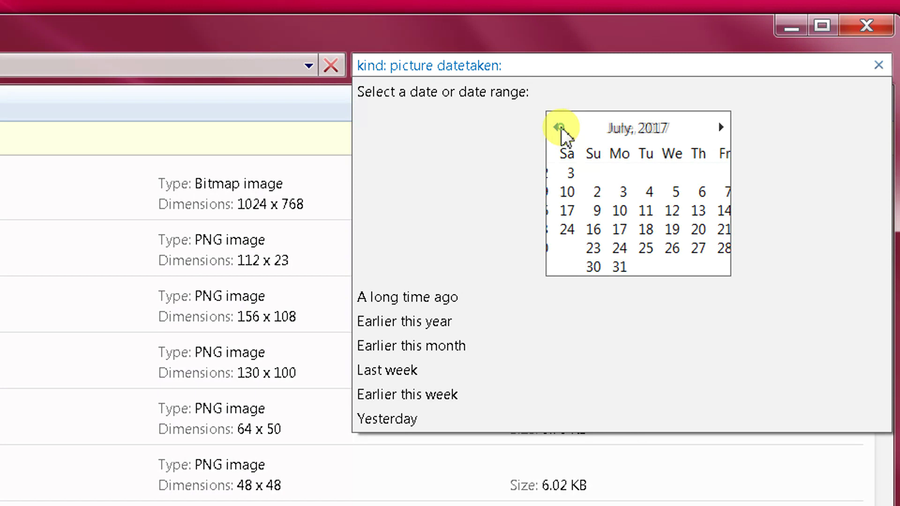
left_click(558, 128)
left_click(558, 127)
left_click(558, 127)
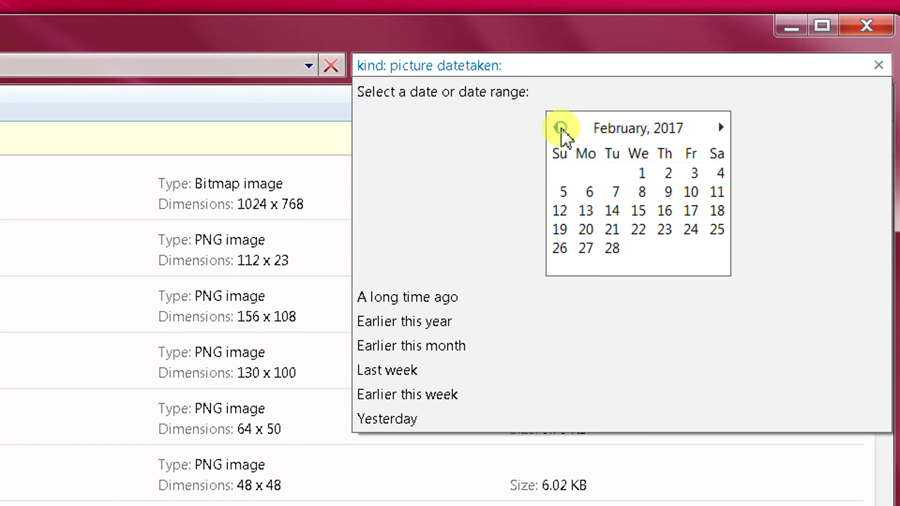
left_click(560, 129)
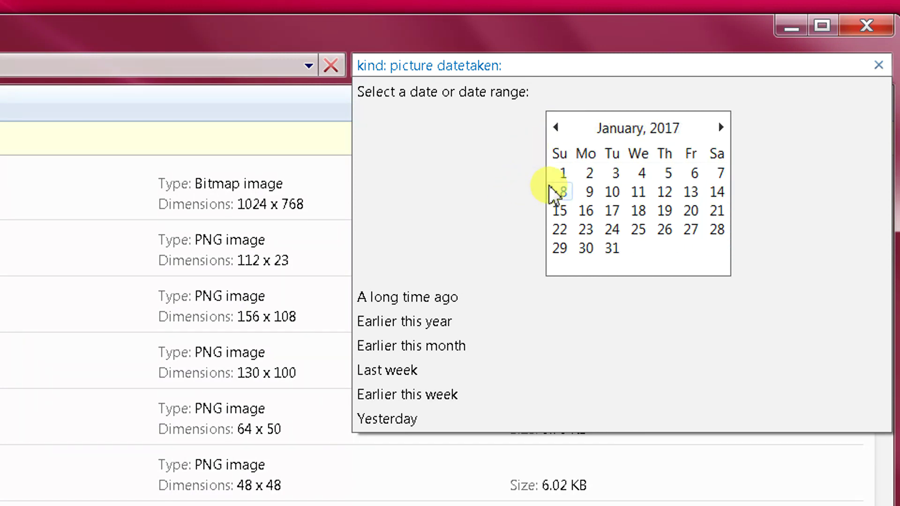
left_click(560, 174)
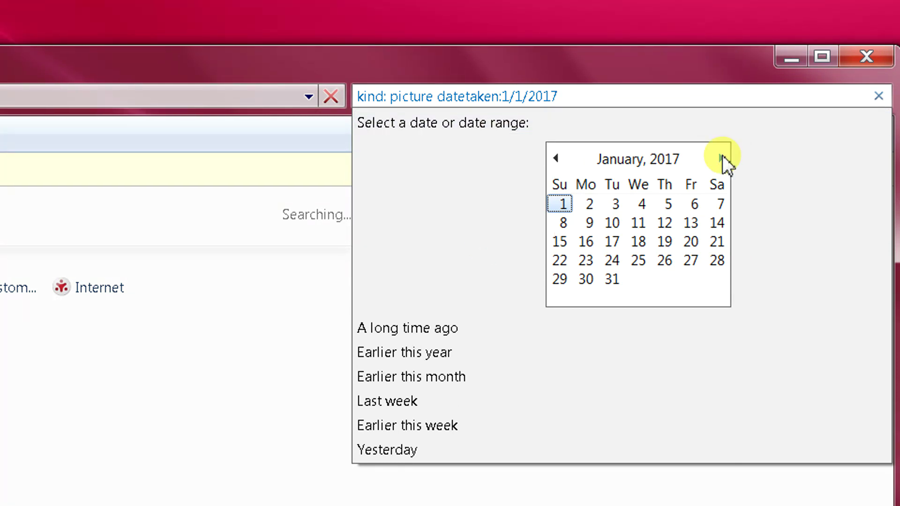
Step: Extend the date-taken range to end on 16 October 2017
left_click(722, 156)
left_click(722, 156)
left_click(721, 156)
left_click(721, 156)
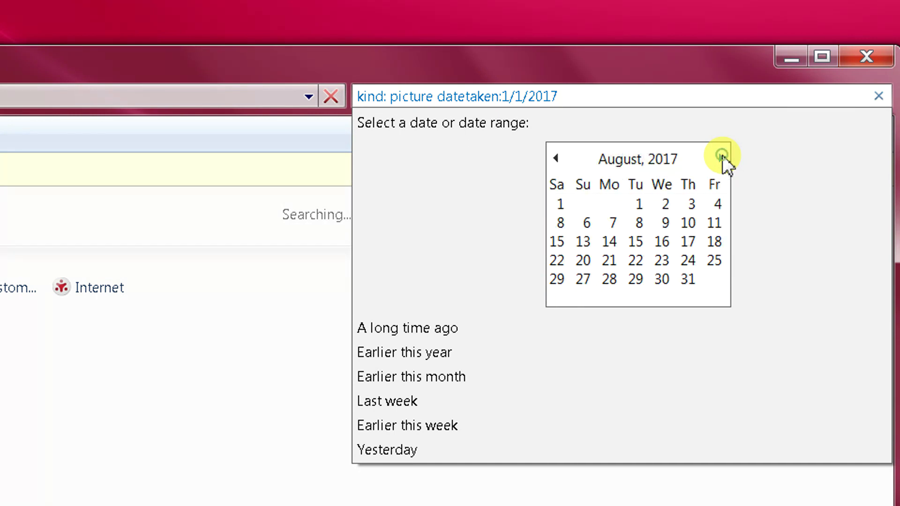
left_click(722, 156)
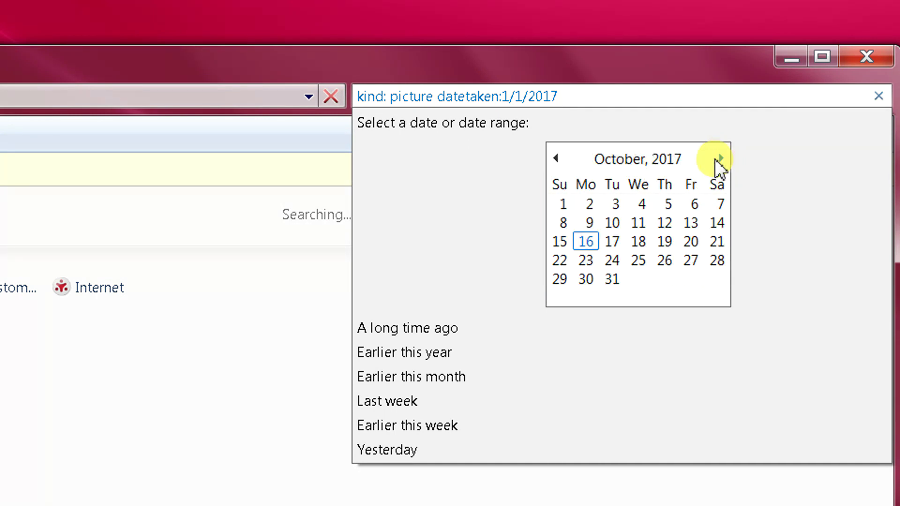
left_click(595, 243, "shift")
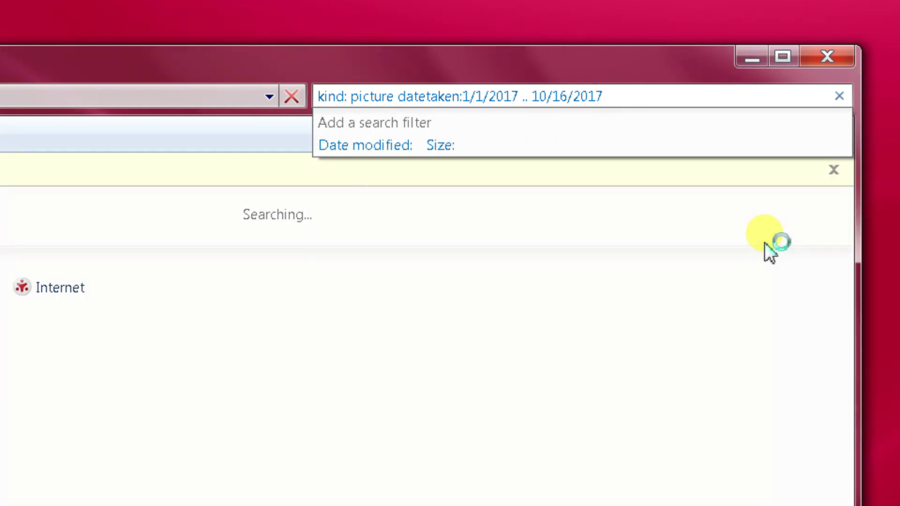
Step: Dismiss the filter suggestions so the search lists the 390 matching JPEG photos
left_click(765, 244)
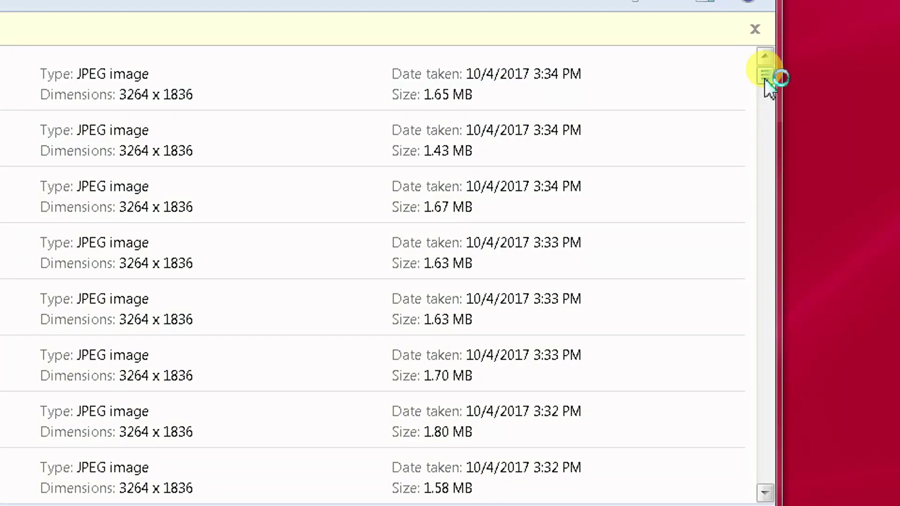
left_click_drag(764, 80, 755, 239)
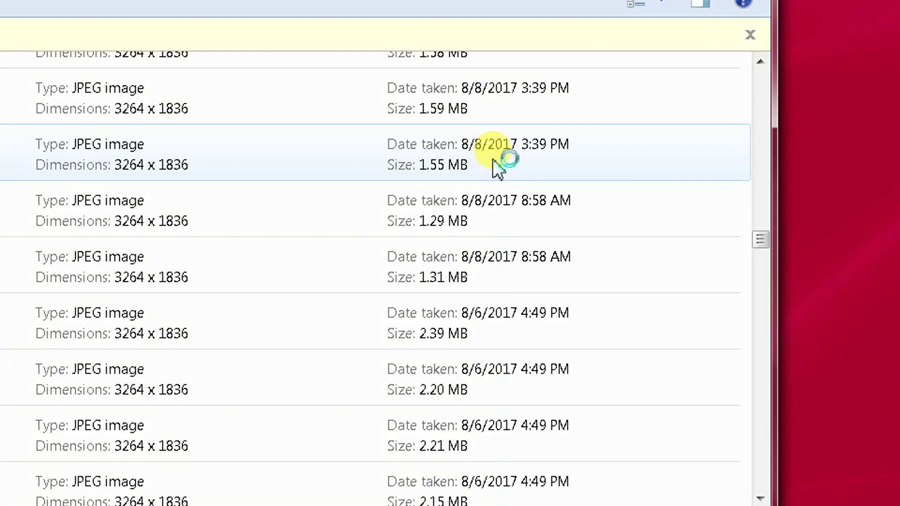
left_click_drag(761, 243, 757, 334)
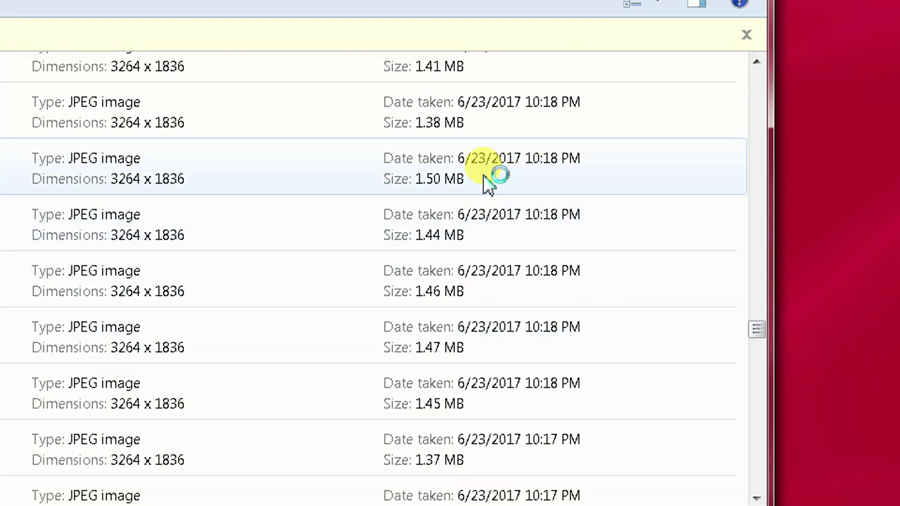
mouse_move(743, 331)
left_mouse_down()
mouse_move(745, 413)
mouse_move(709, 409)
left_mouse_up()
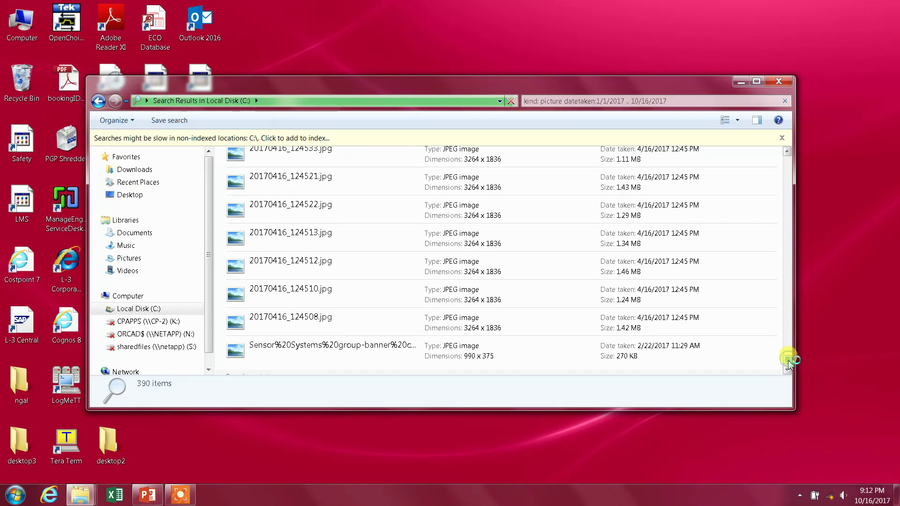
left_click_drag(789, 361, 793, 135)
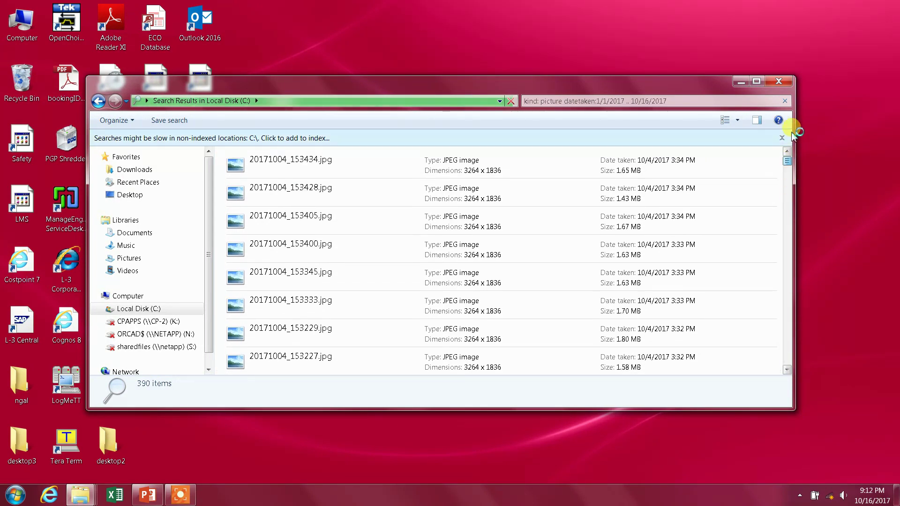